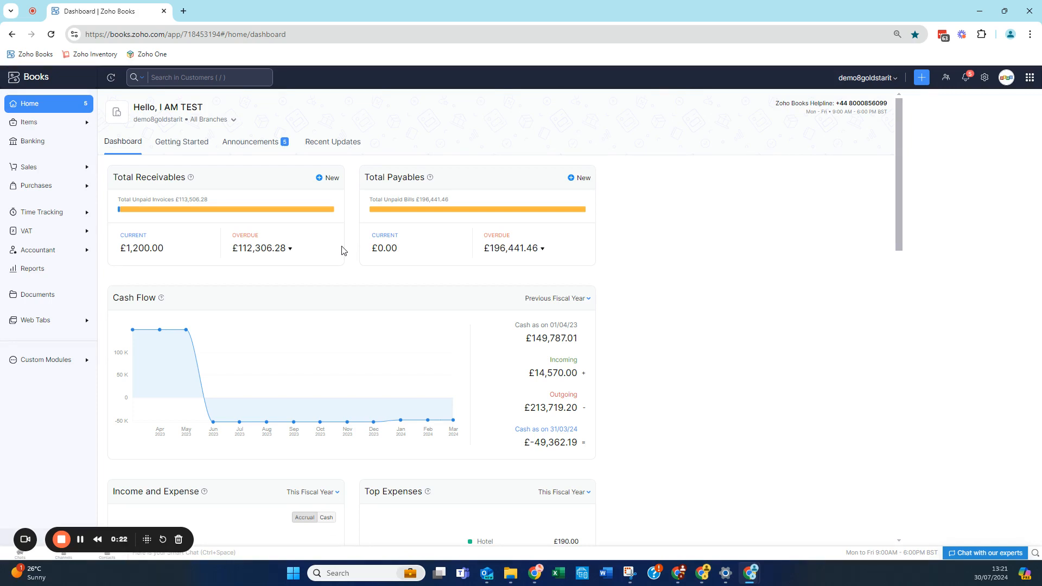
# Open the sales invoices list and filter it to show only draft invoices
pyautogui.click(45, 169)
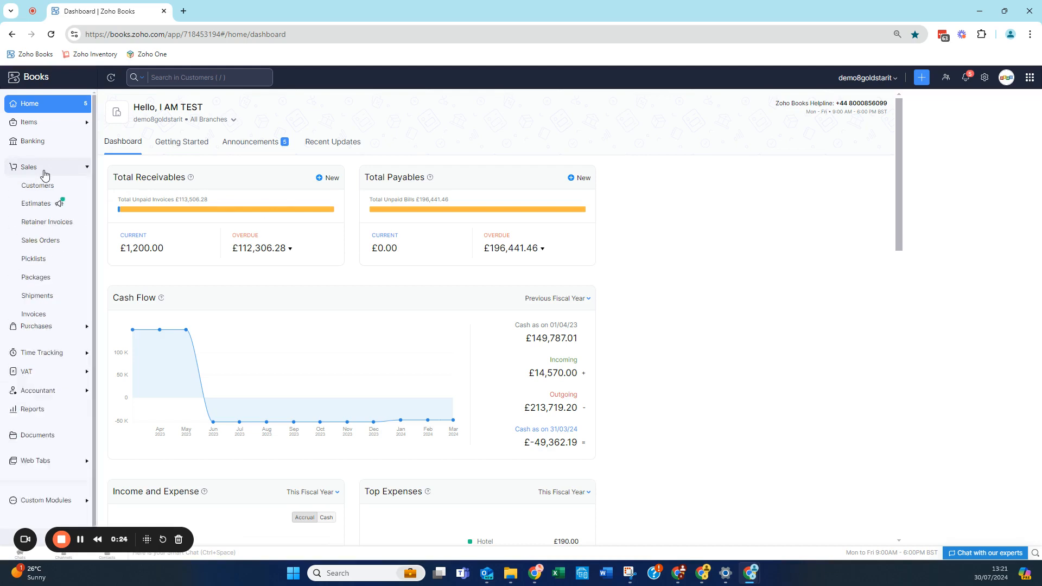
pyautogui.click(40, 317)
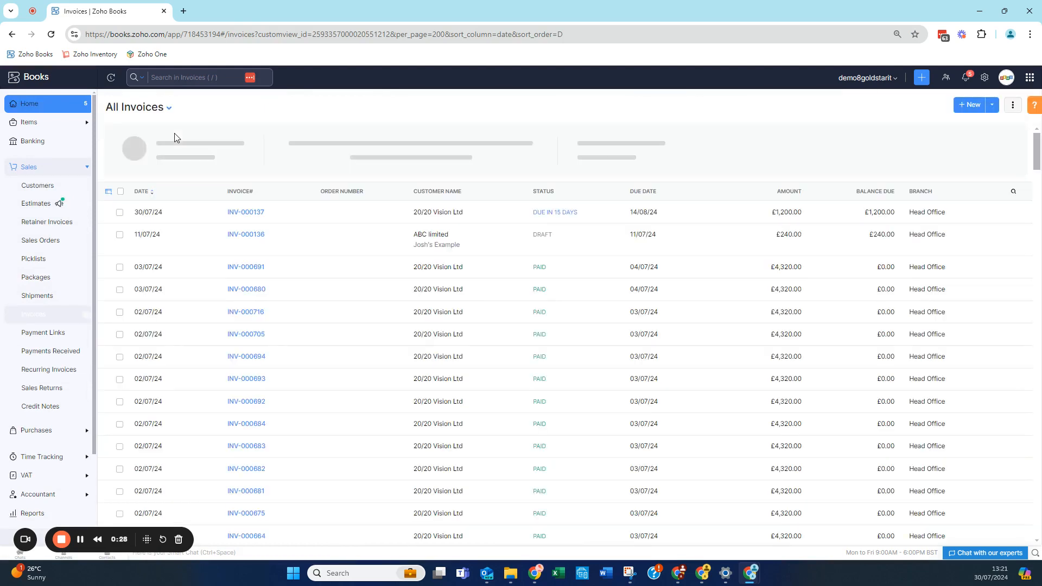
pyautogui.click(154, 115)
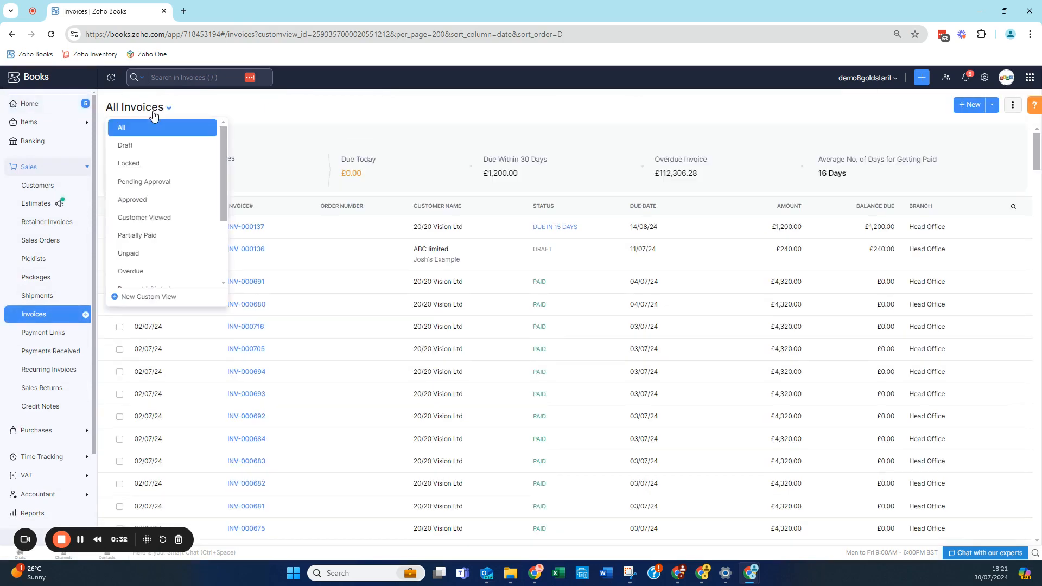
pyautogui.click(151, 147)
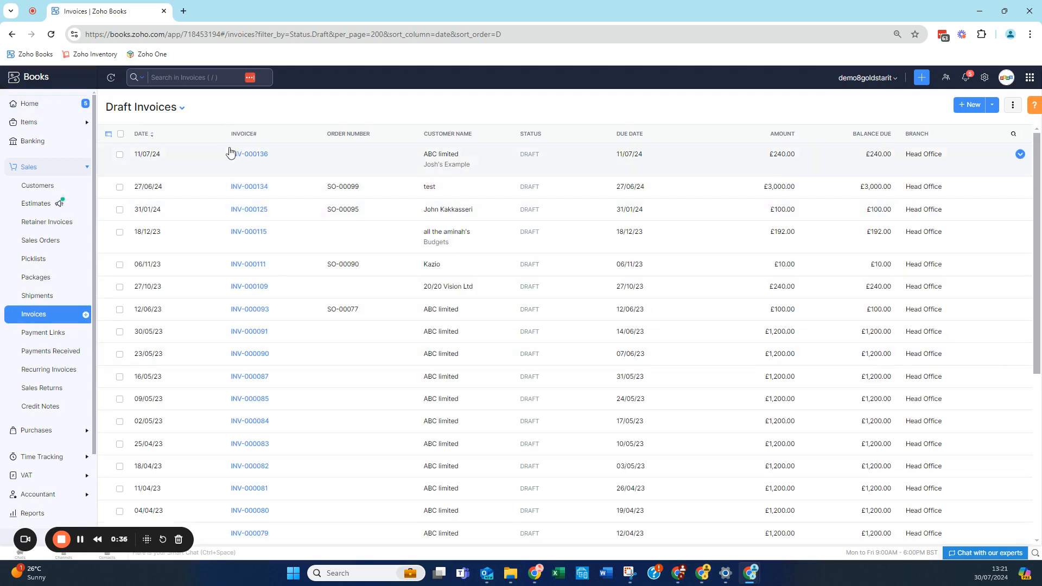
# Start a new custom invoice view named "due due" with the criterion Invoice Due Date after 30/07/24
pyautogui.click(136, 109)
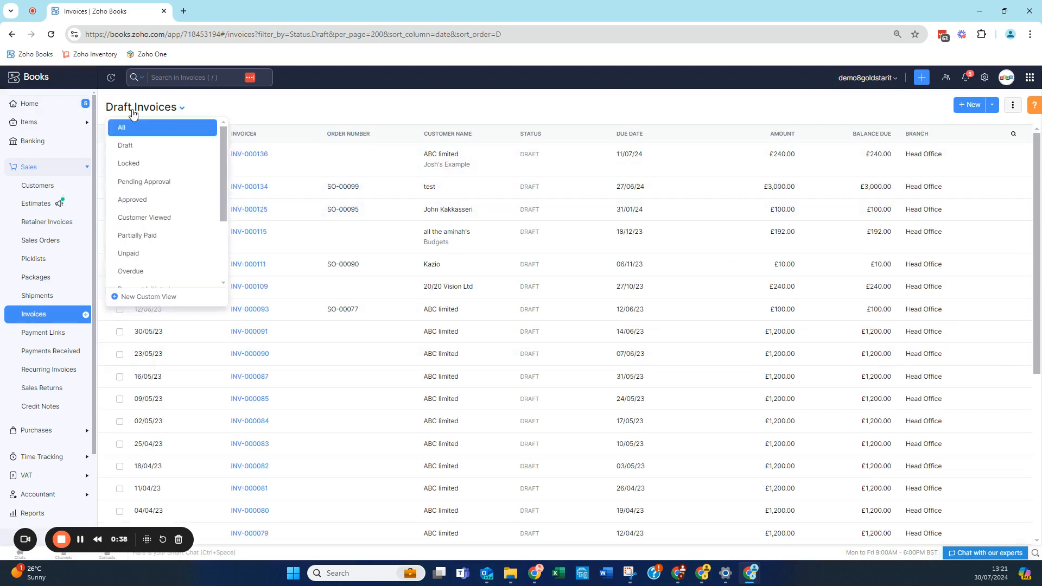
pyautogui.click(143, 303)
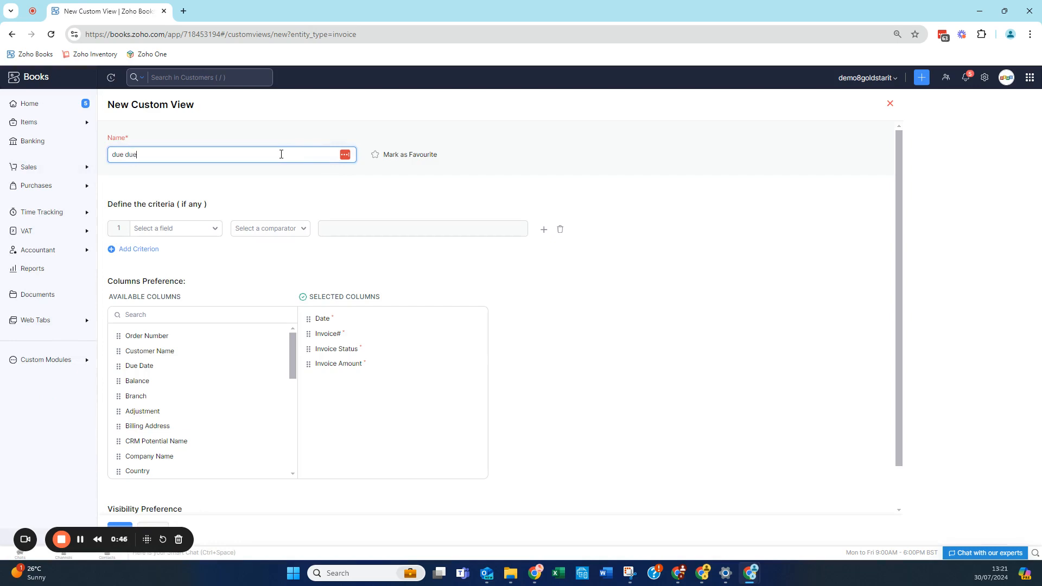
pyautogui.click(200, 233)
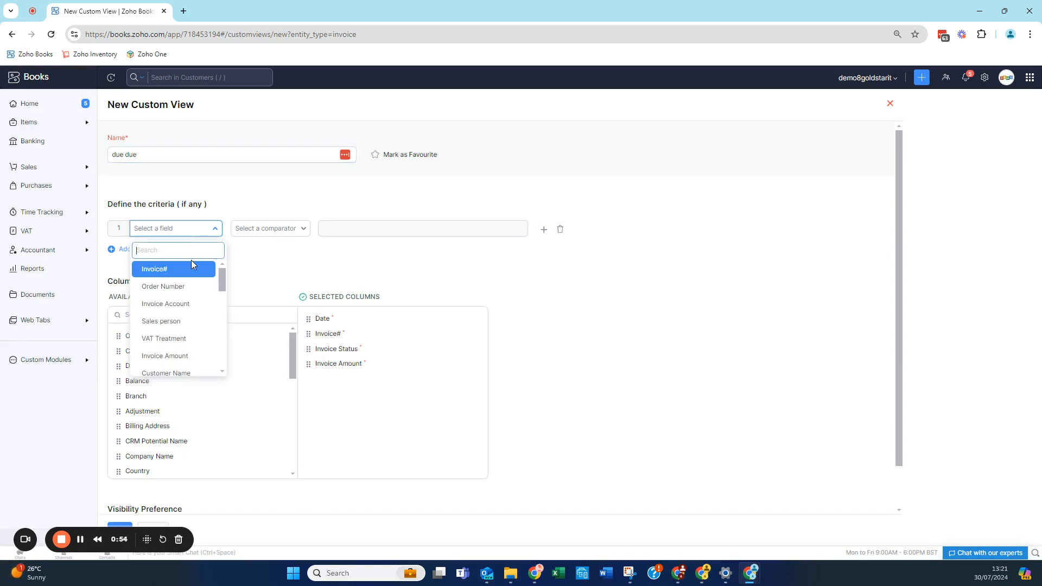
pyautogui.write('invoice')
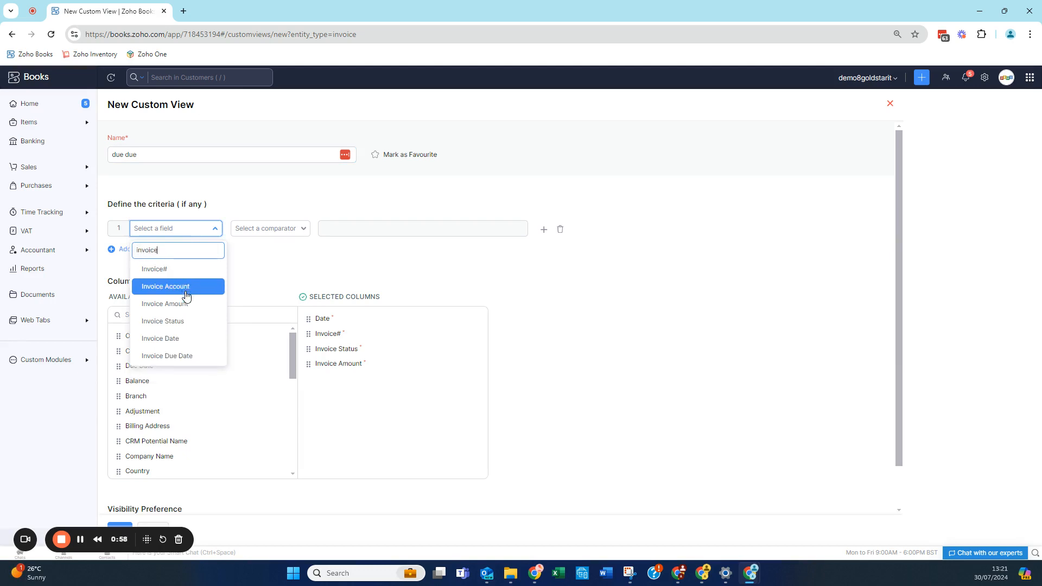
pyautogui.click(177, 355)
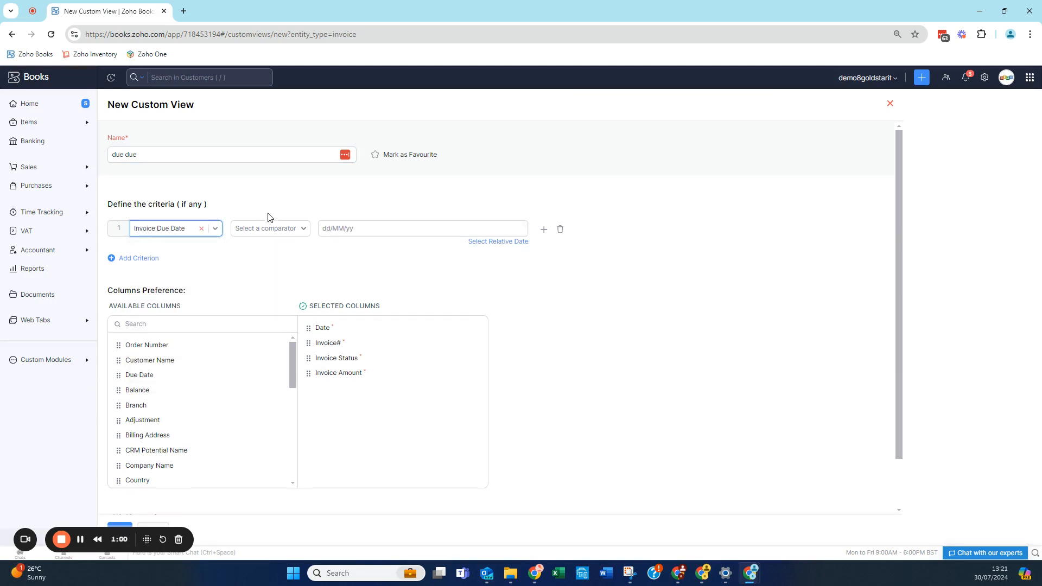
pyautogui.click(266, 233)
pyautogui.click(270, 265)
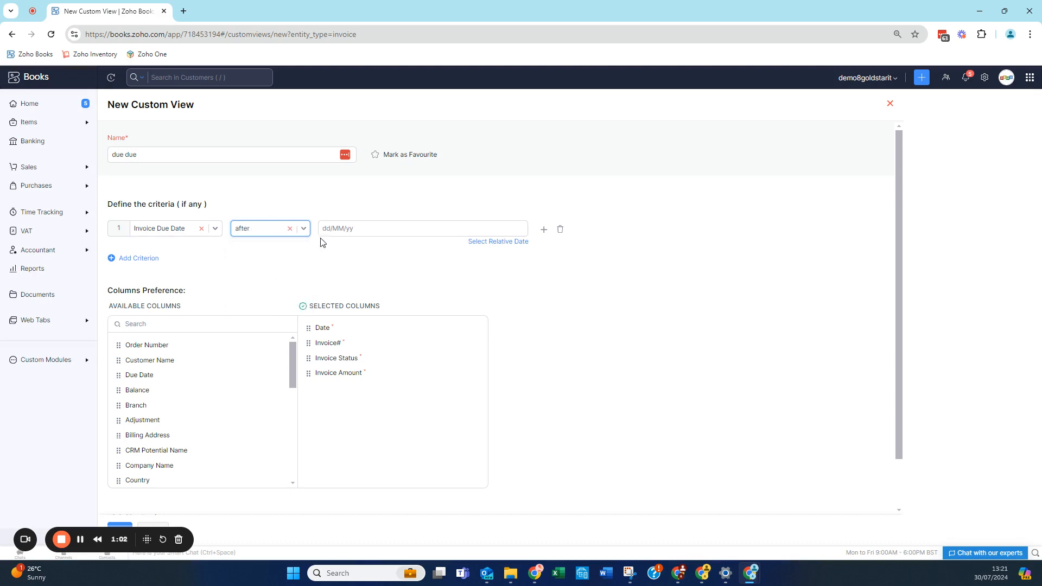
pyautogui.click(333, 228)
pyautogui.click(364, 188)
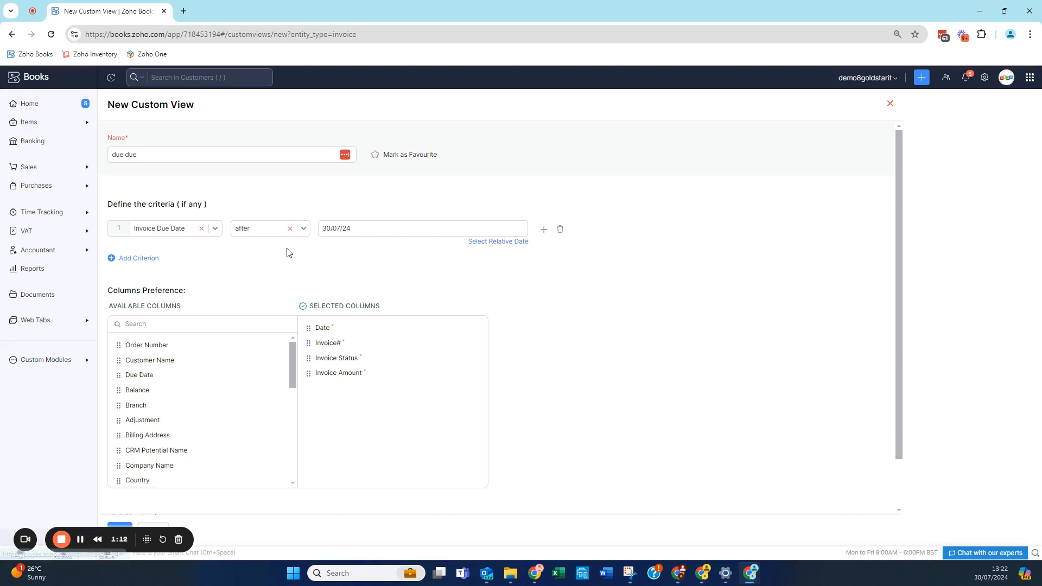
# Add a second criterion, joined with AND, requiring that Created By is I AM TEST
pyautogui.click(144, 259)
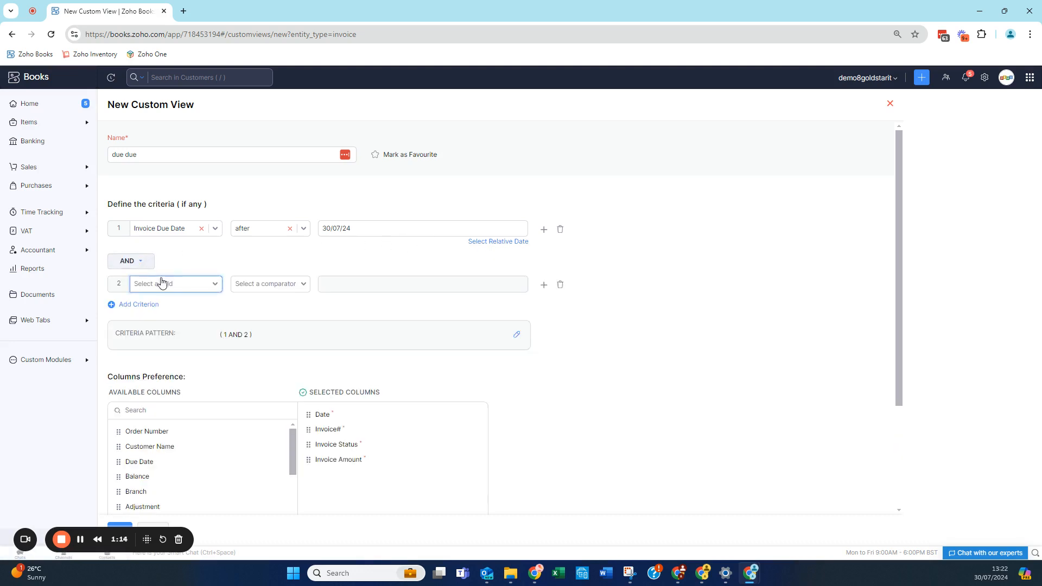
pyautogui.click(162, 282)
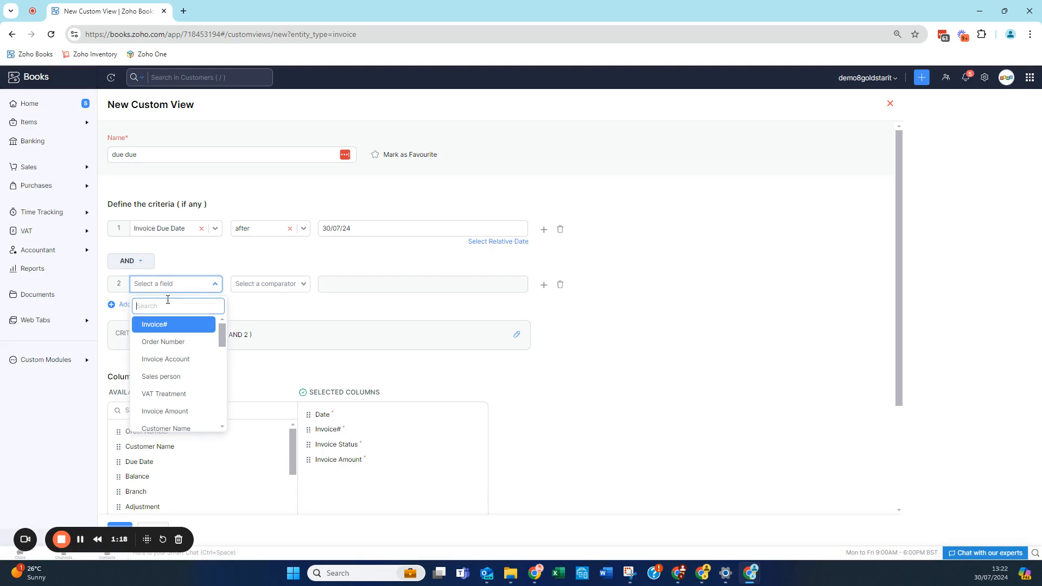
pyautogui.write('created')
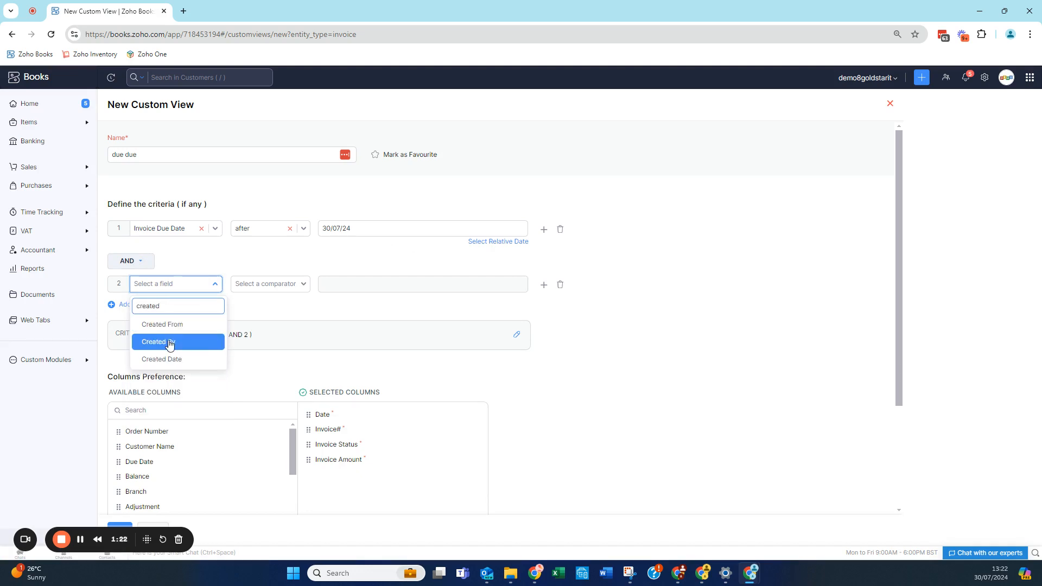
pyautogui.click(167, 341)
pyautogui.click(255, 288)
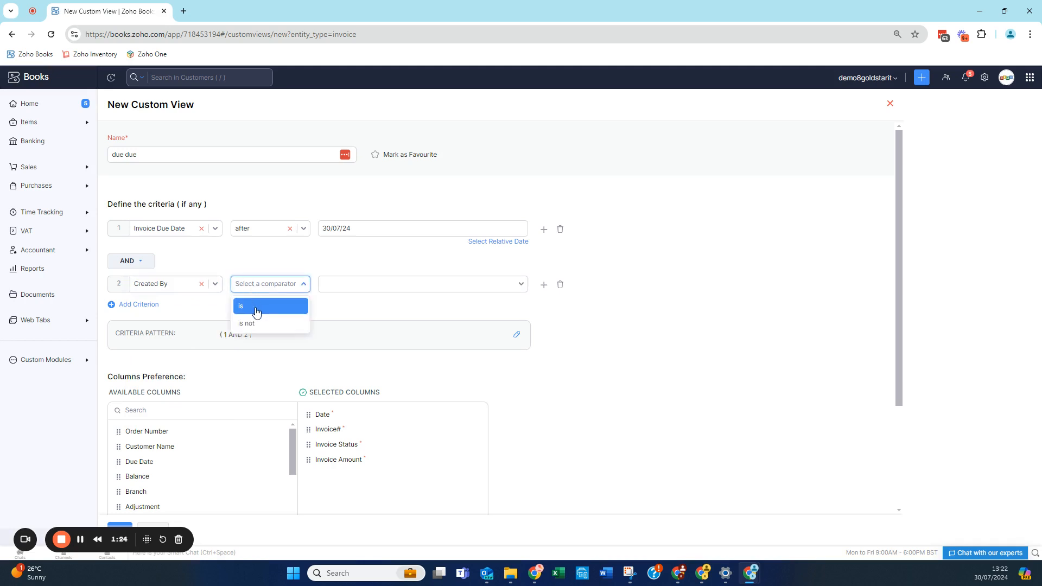
pyautogui.click(257, 307)
pyautogui.click(332, 288)
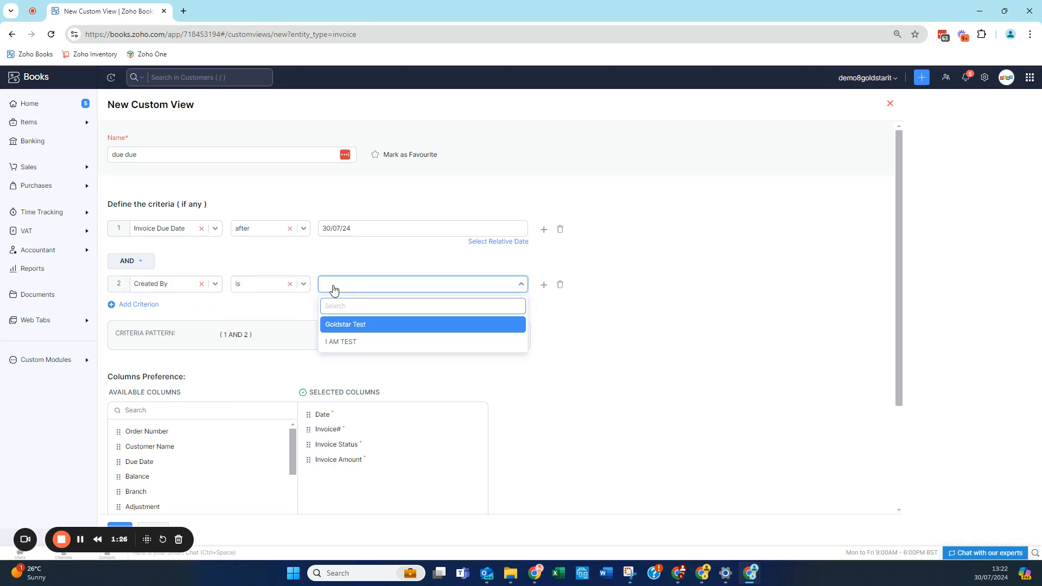
pyautogui.click(343, 325)
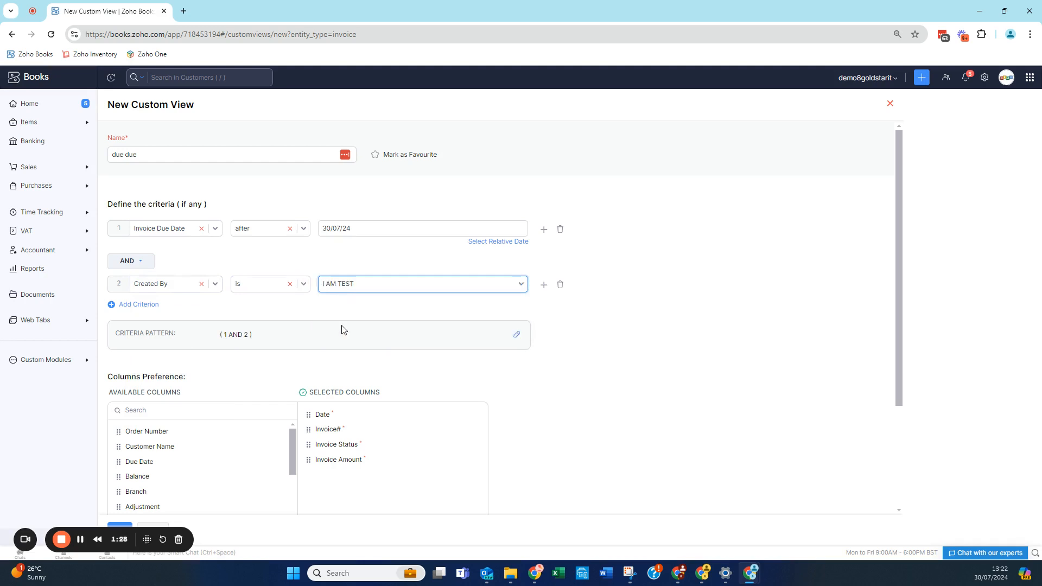
# Add the Customer Name, Email and Phone columns to the custom view's selected columns
pyautogui.scroll(-3, 297, 299)
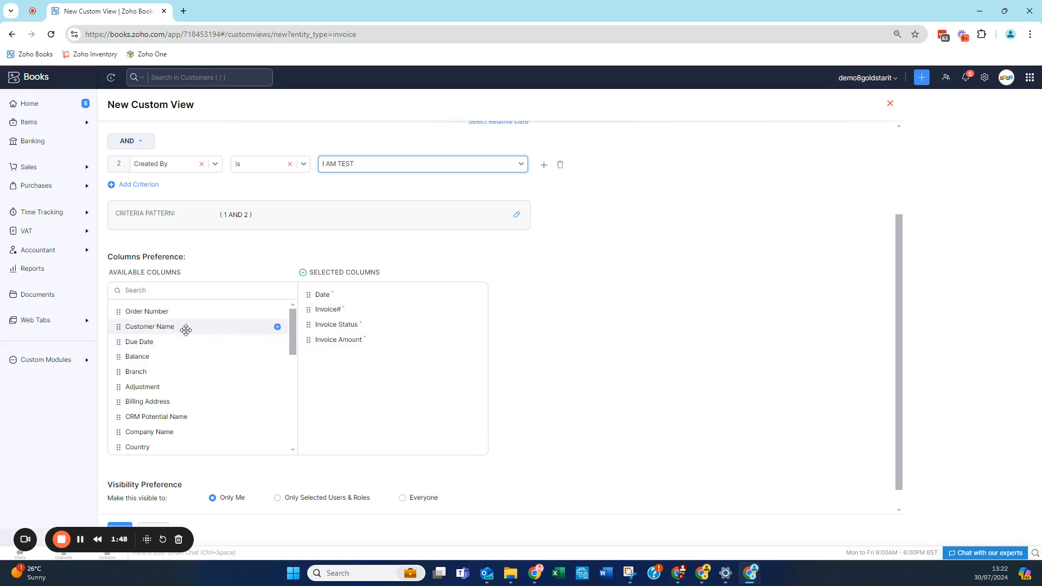
pyautogui.moveTo(187, 330); pyautogui.dragTo(309, 354)
pyautogui.scroll(-3, 195, 354)
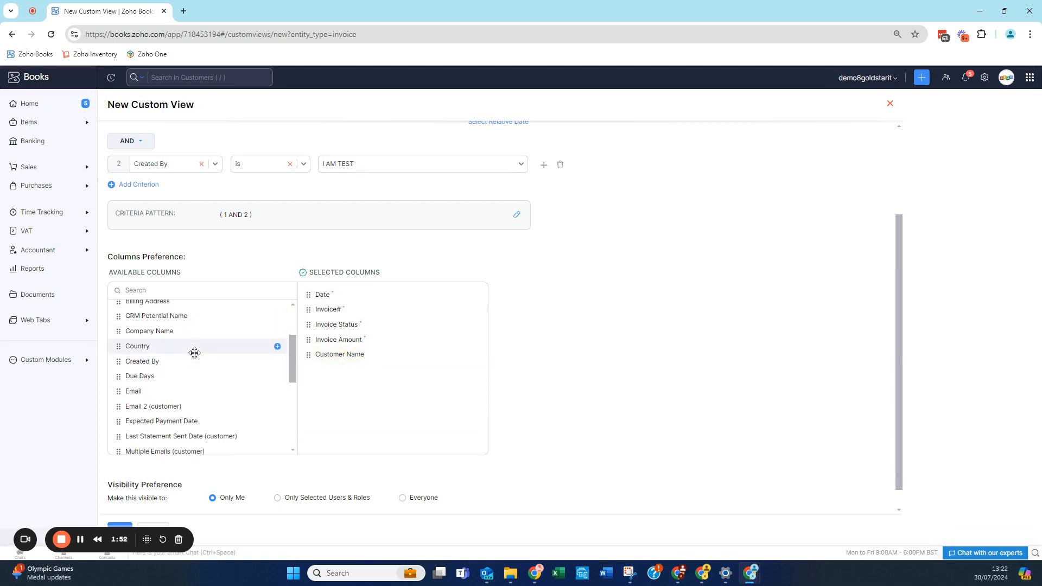
pyautogui.scroll(-1, 194, 354)
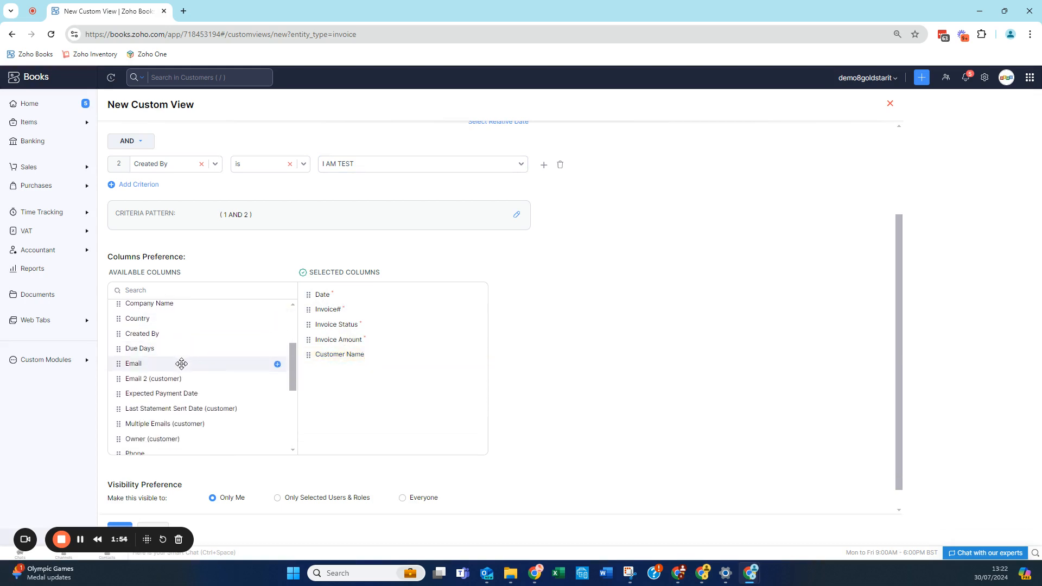
pyautogui.moveTo(182, 363); pyautogui.dragTo(380, 387)
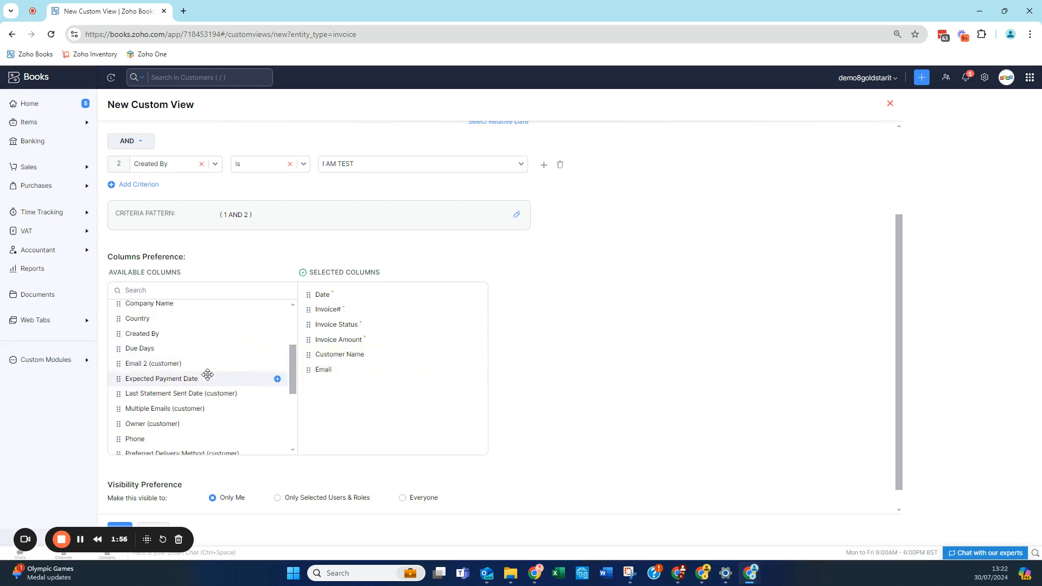
pyautogui.scroll(-1, 208, 375)
pyautogui.moveTo(198, 409); pyautogui.dragTo(382, 386)
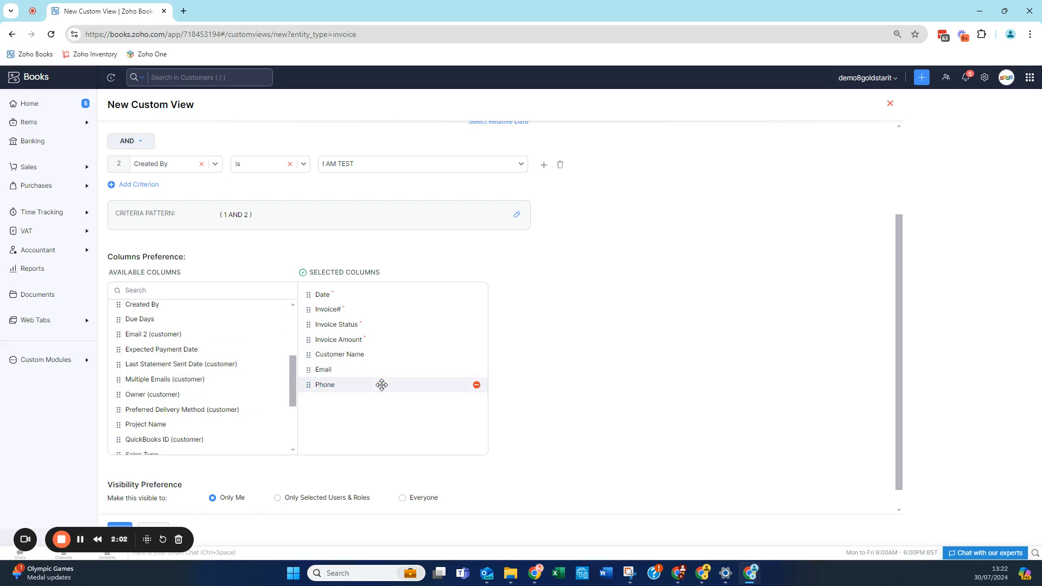
# Save the new custom view with its visibility left at Only Me
pyautogui.scroll(-1, 382, 385)
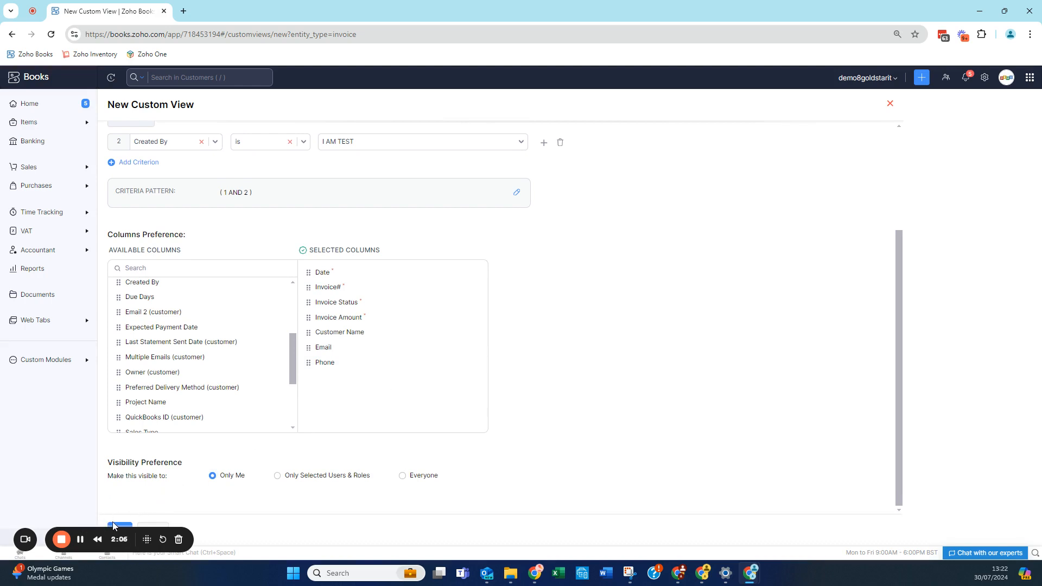
pyautogui.moveTo(97, 528); pyautogui.dragTo(100, 462)
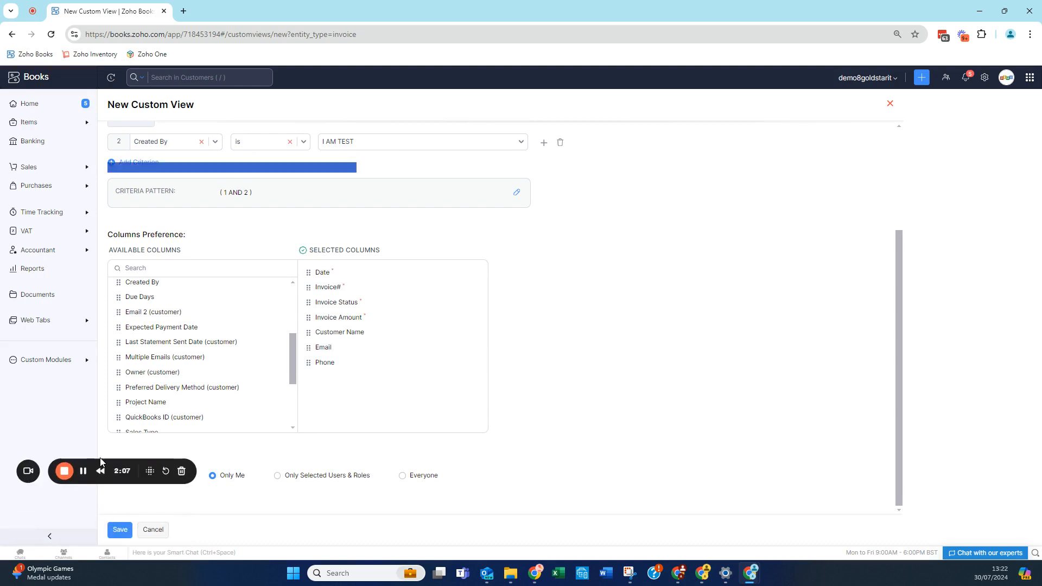
pyautogui.click(120, 529)
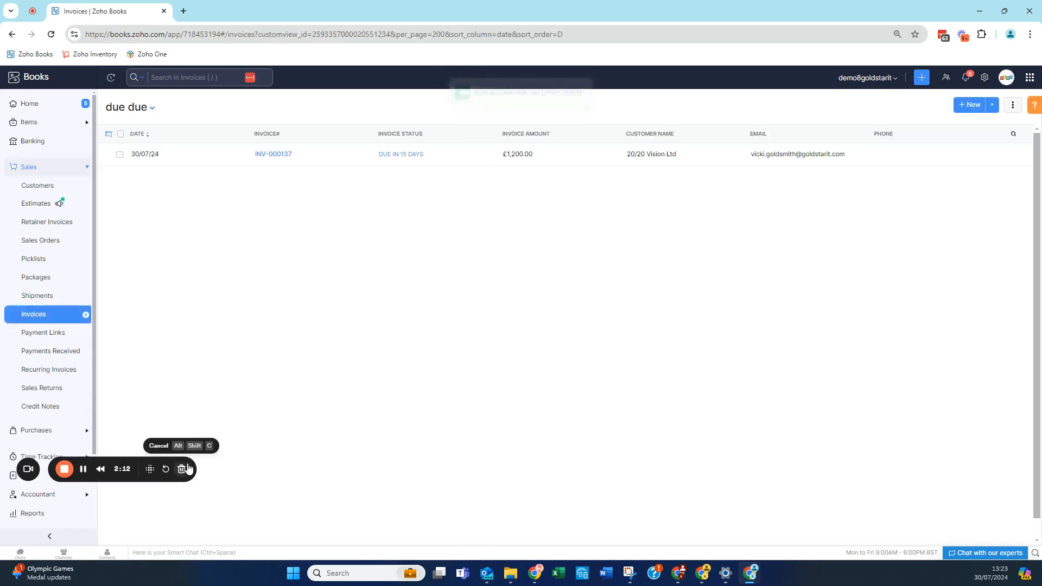
pyautogui.moveTo(191, 469); pyautogui.dragTo(192, 524)
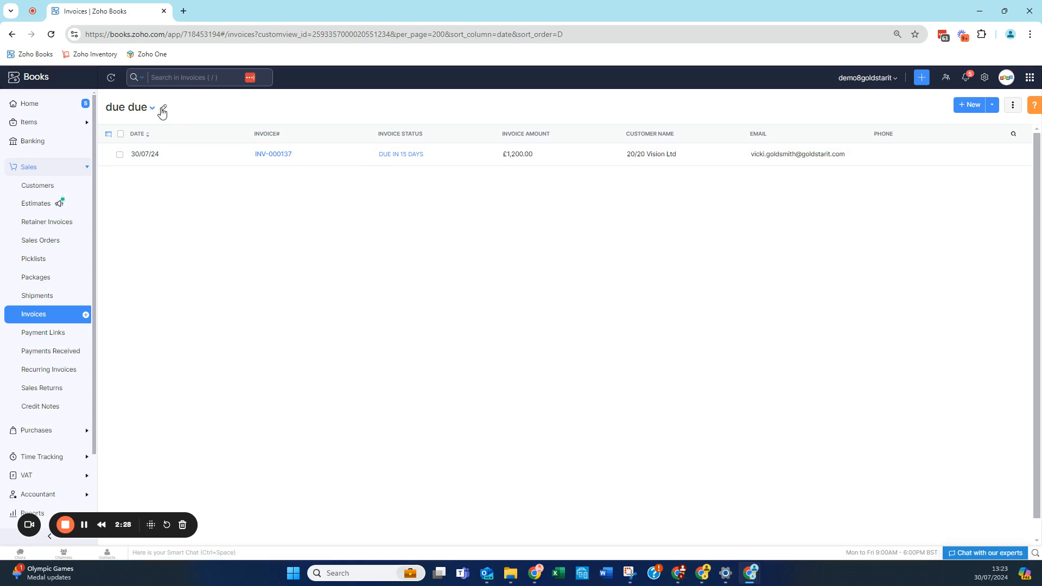
# Edit the "due due" view so the Invoice Due Date criterion is after 30/06/24, and save it
pyautogui.click(163, 110)
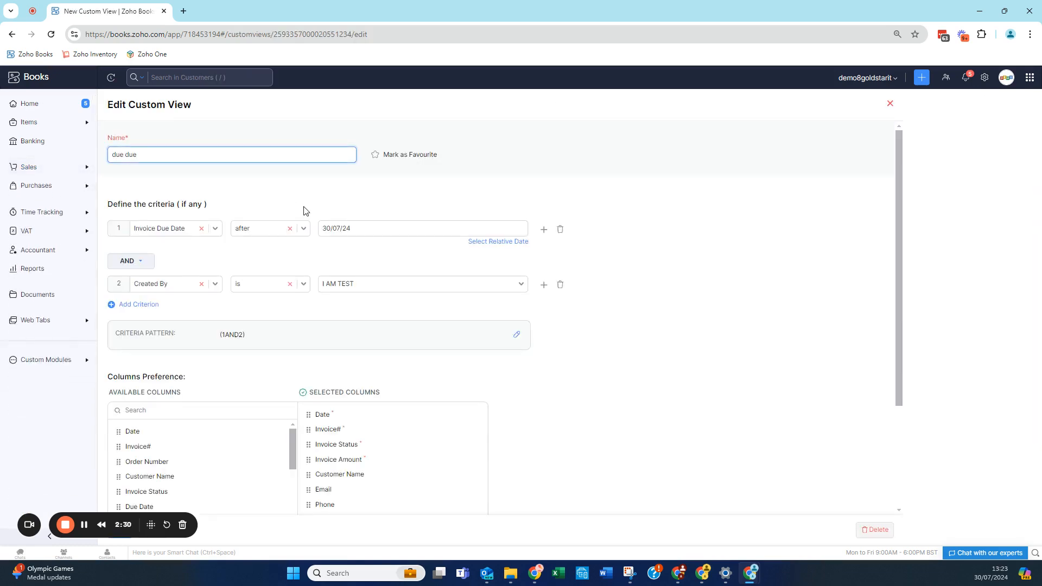
pyautogui.scroll(-1, 304, 211)
pyautogui.click(355, 199)
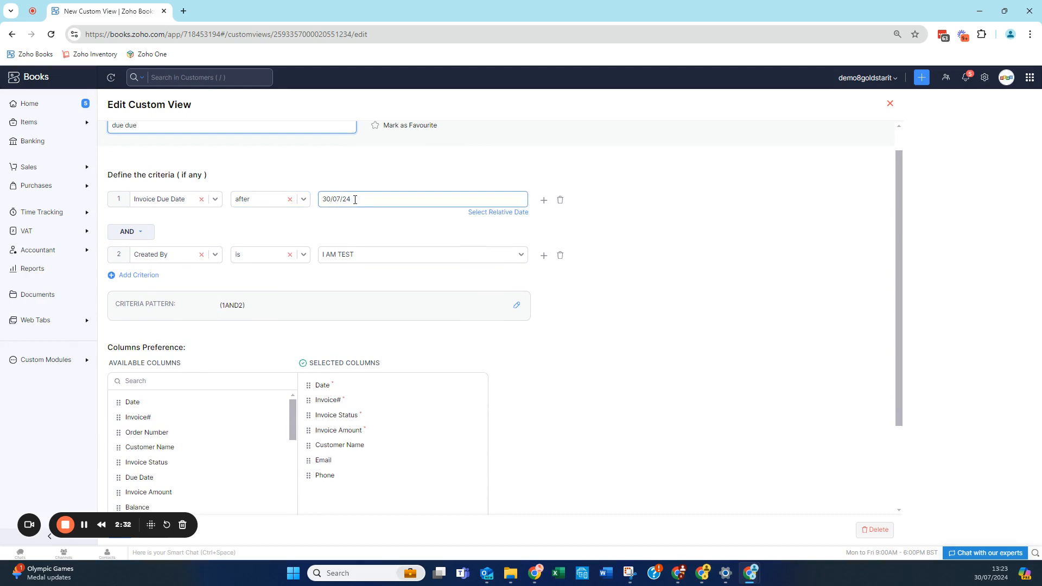
pyautogui.click(356, 199)
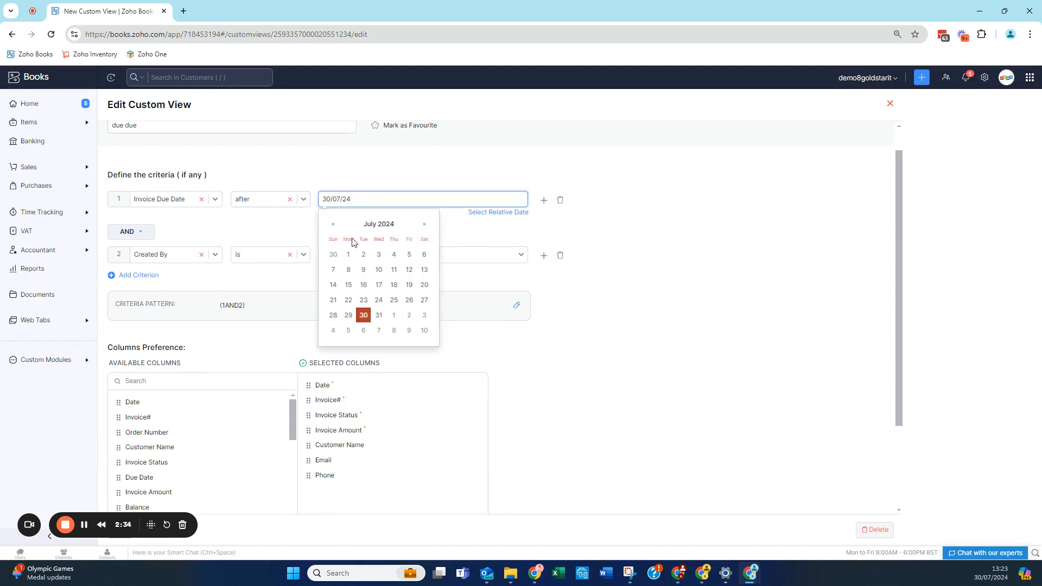
pyautogui.click(340, 258)
pyautogui.scroll(-2, 376, 274)
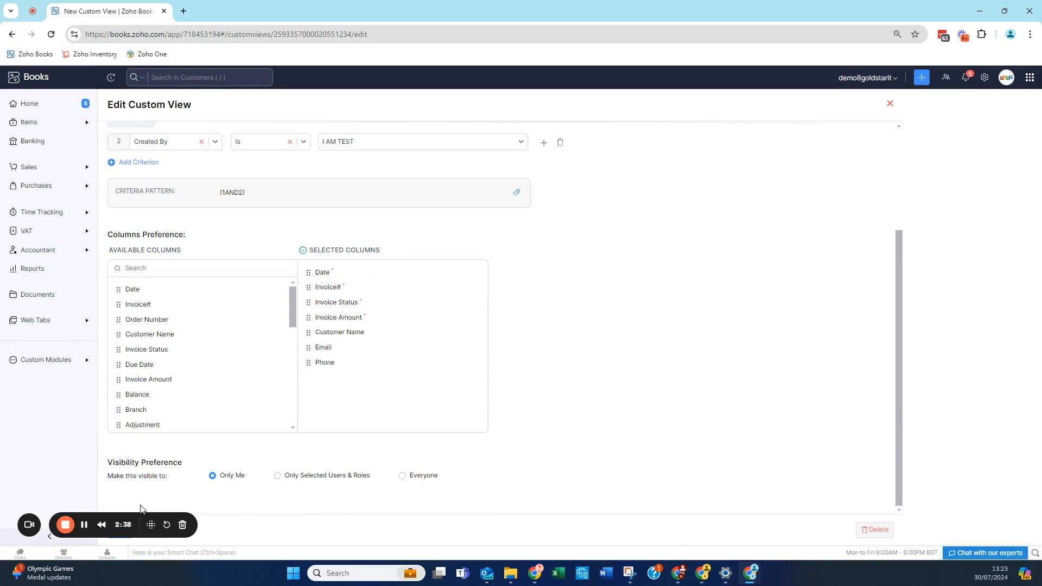
pyautogui.moveTo(143, 512); pyautogui.dragTo(136, 466)
pyautogui.click(126, 529)
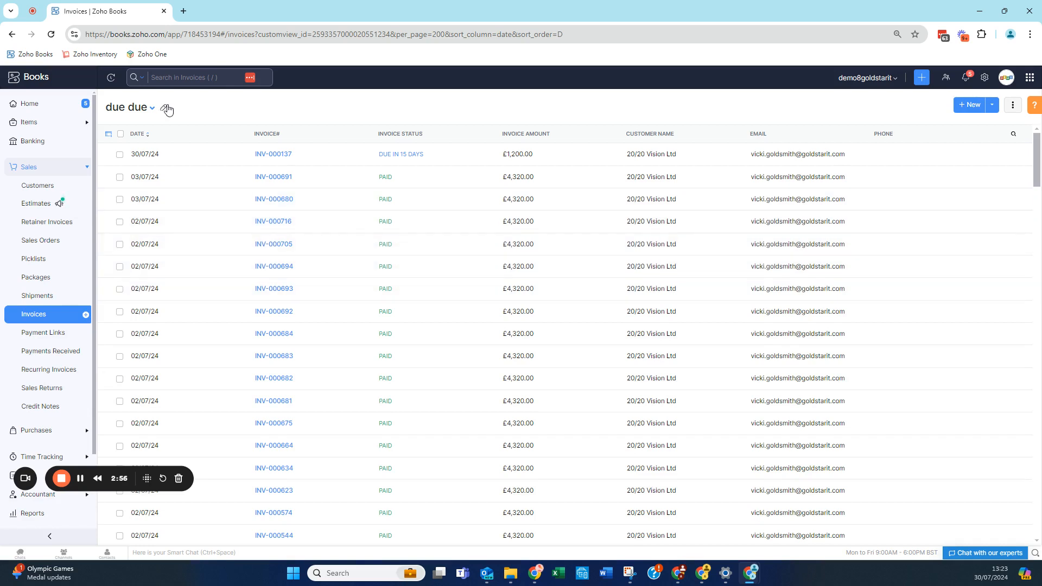
# Add a third AND criterion to the "due due" view requiring that Invoice Status is Overdue, and save the view
pyautogui.click(167, 108)
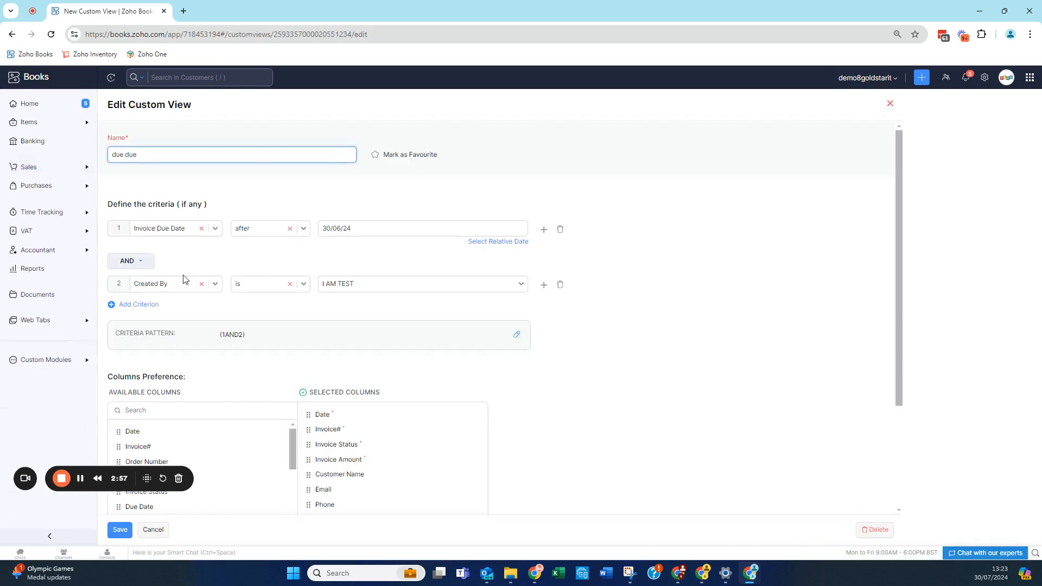
pyautogui.click(150, 305)
pyautogui.click(152, 331)
pyautogui.write('status')
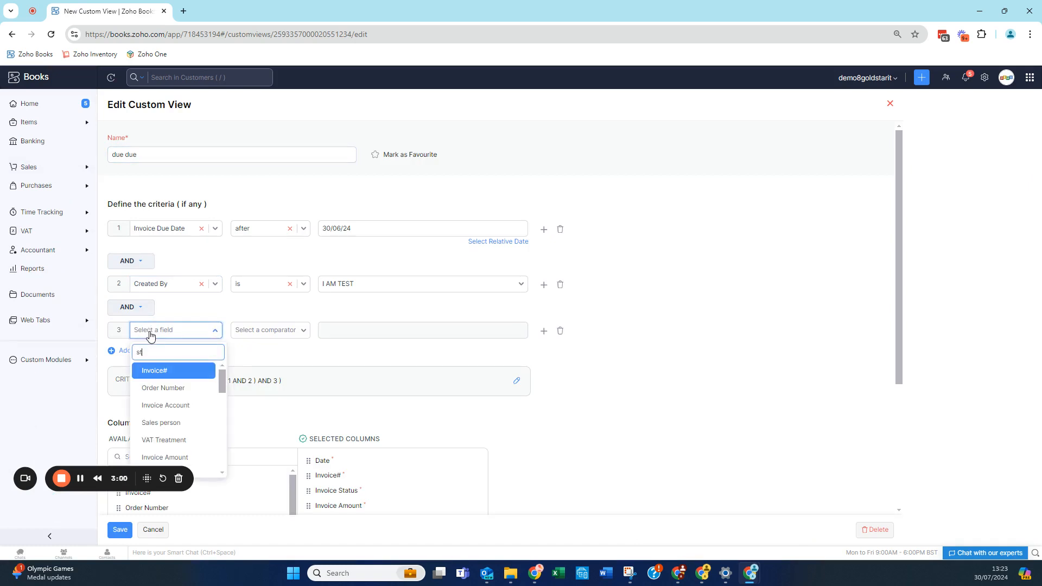
pyautogui.click(182, 370)
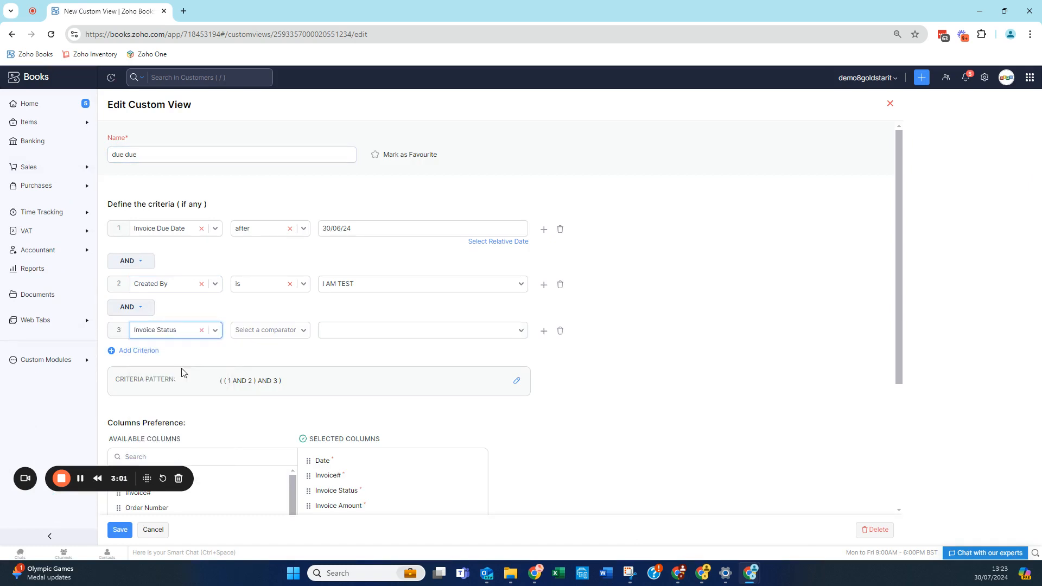
pyautogui.click(265, 330)
pyautogui.click(266, 350)
pyautogui.click(327, 335)
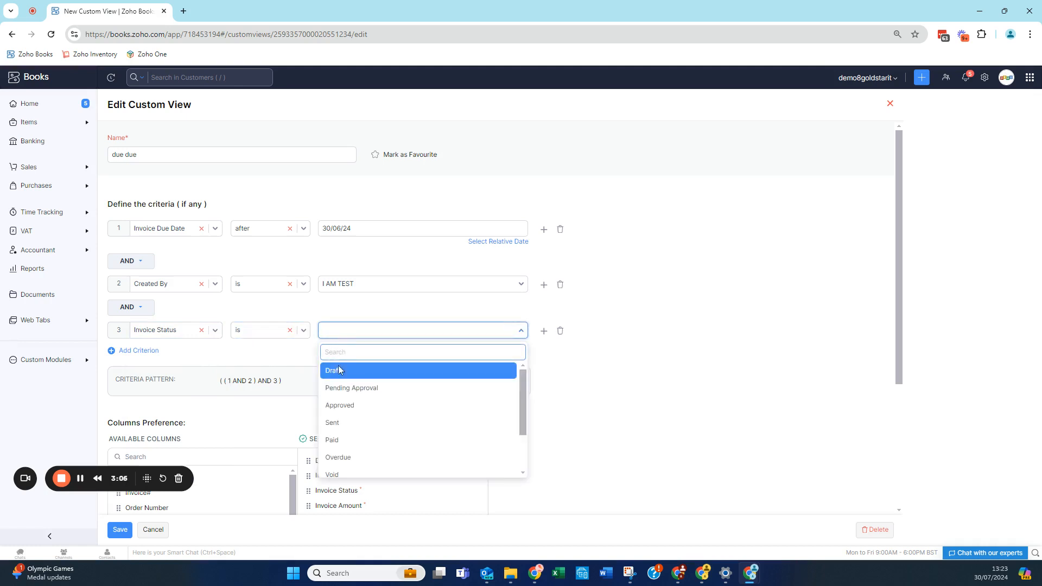
pyautogui.click(338, 457)
pyautogui.scroll(-1, 282, 369)
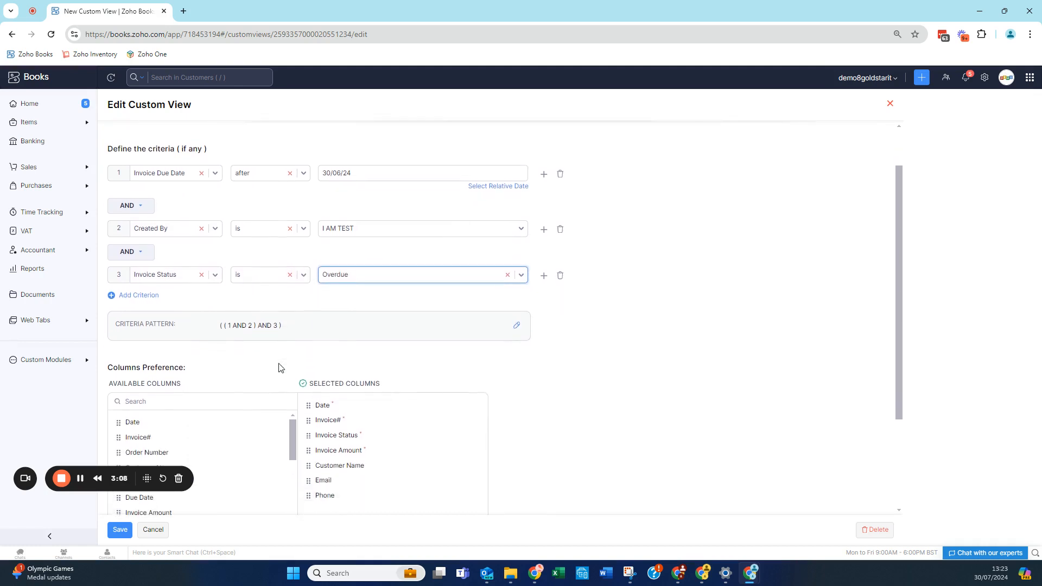
pyautogui.scroll(-1, 281, 367)
pyautogui.click(124, 530)
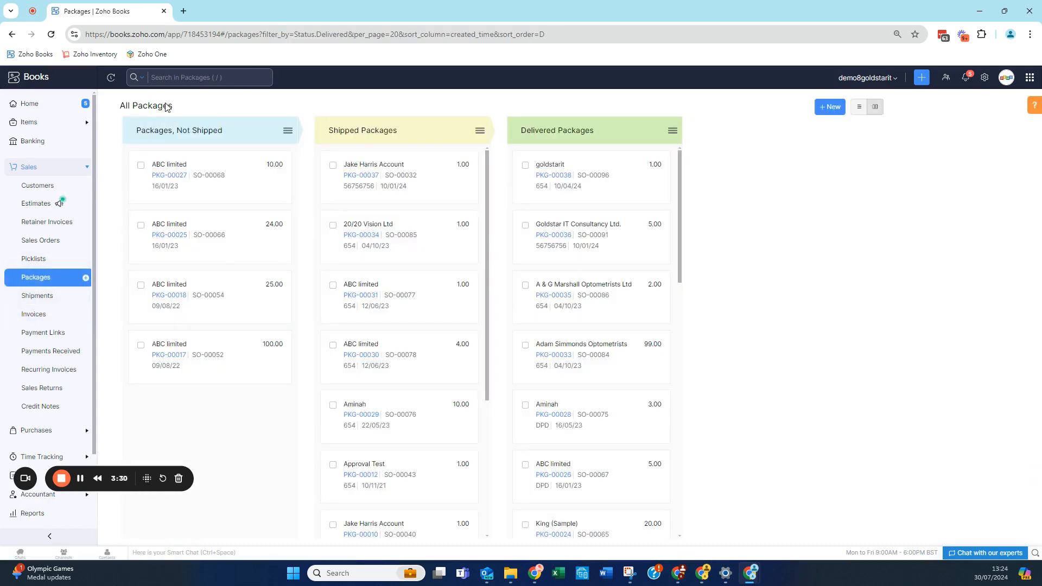
# Switch the Packages page to list layout, and show the available views for Sales Orders
pyautogui.click(860, 106)
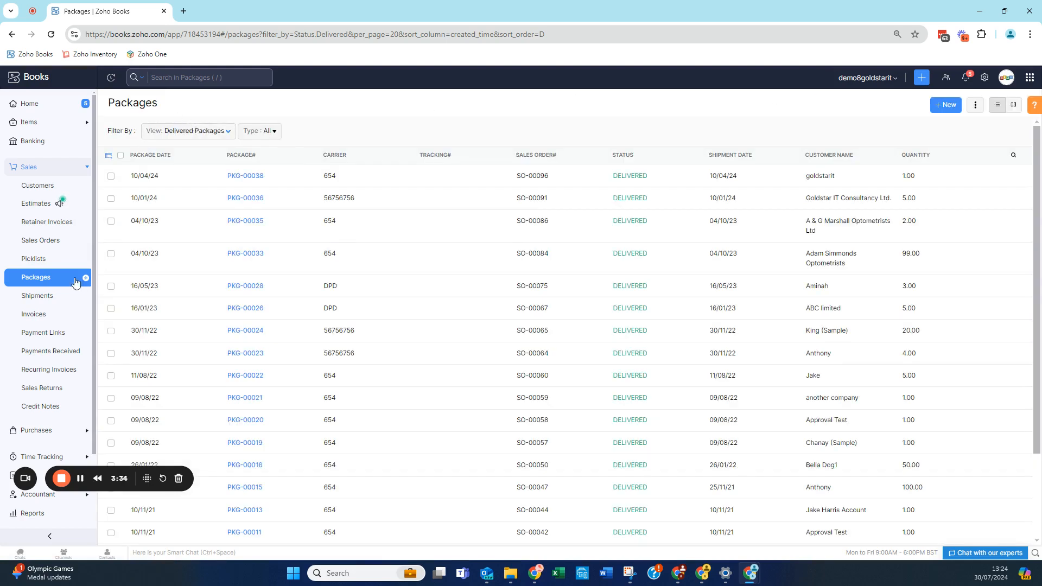
pyautogui.click(44, 240)
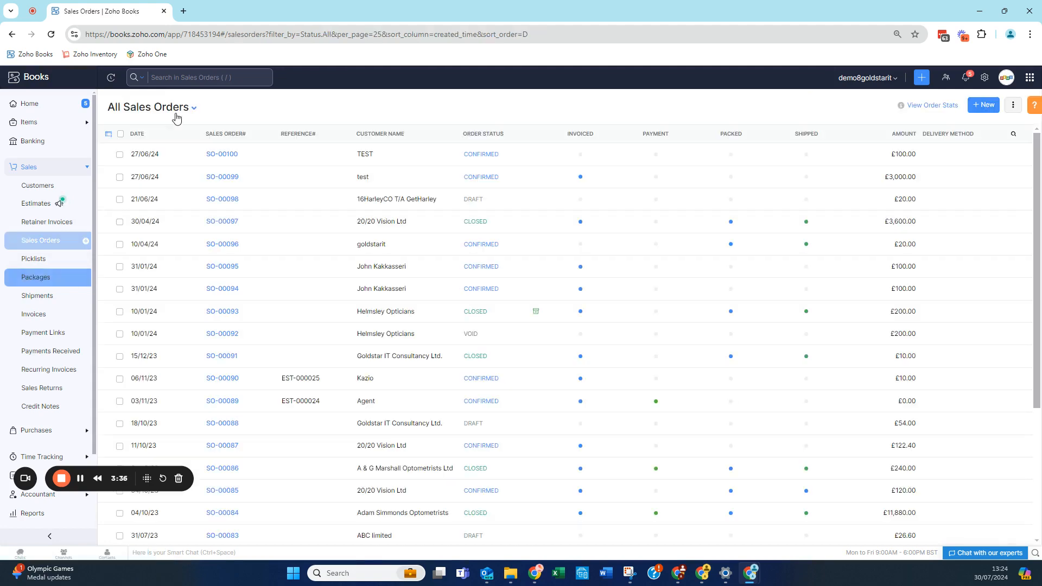
pyautogui.click(193, 108)
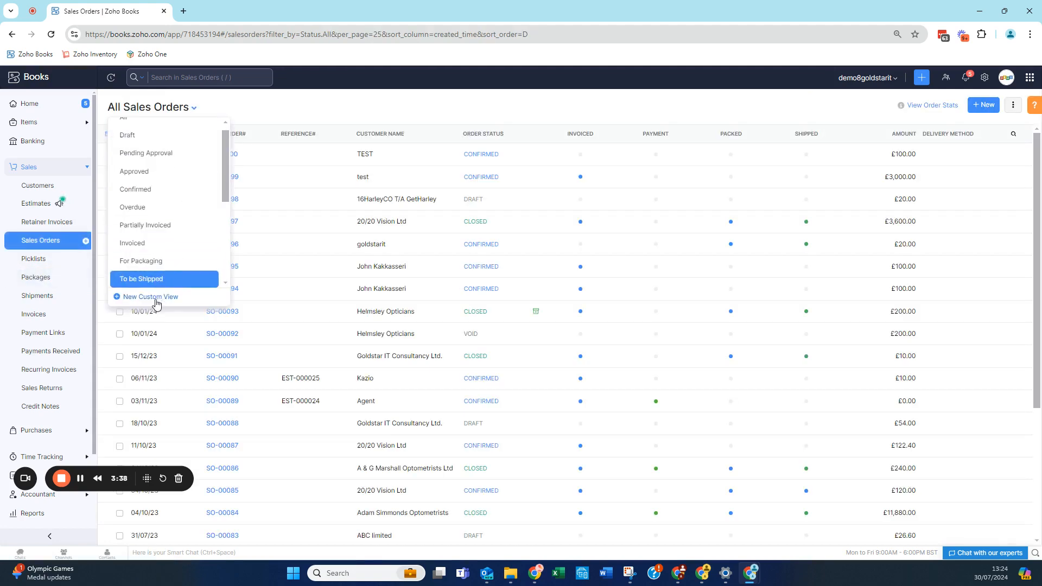
# Show the available views for Credit Notes under Sales and for Bills under Purchases
pyautogui.click(44, 408)
pyautogui.click(185, 108)
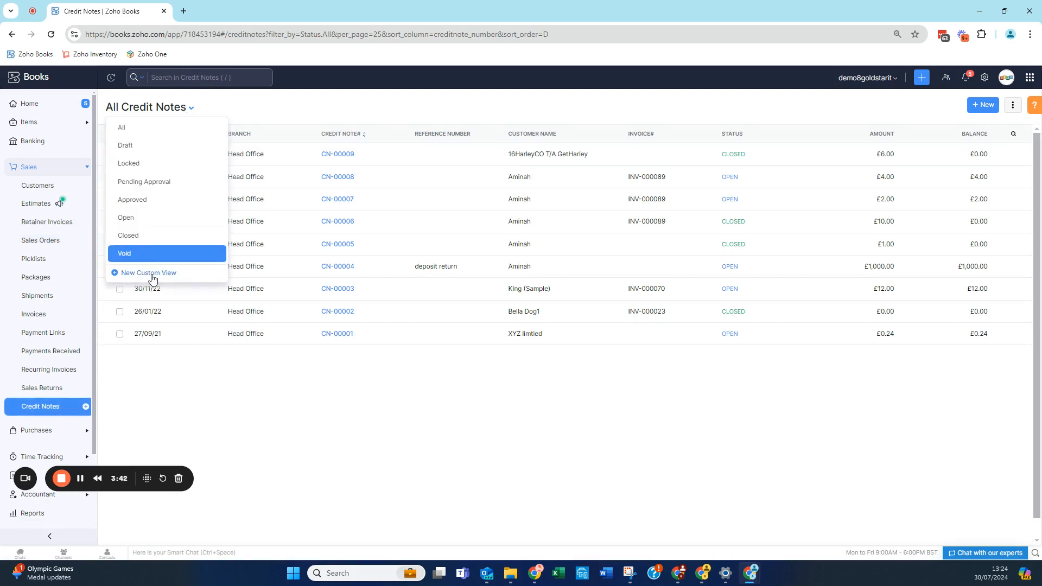
pyautogui.scroll(-2, 63, 307)
pyautogui.click(47, 324)
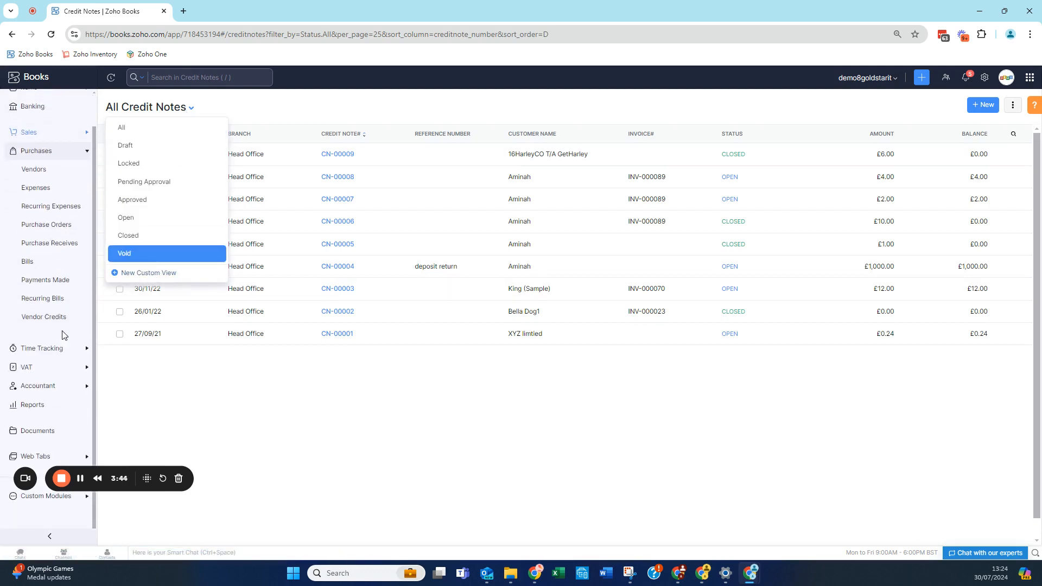
pyautogui.click(39, 262)
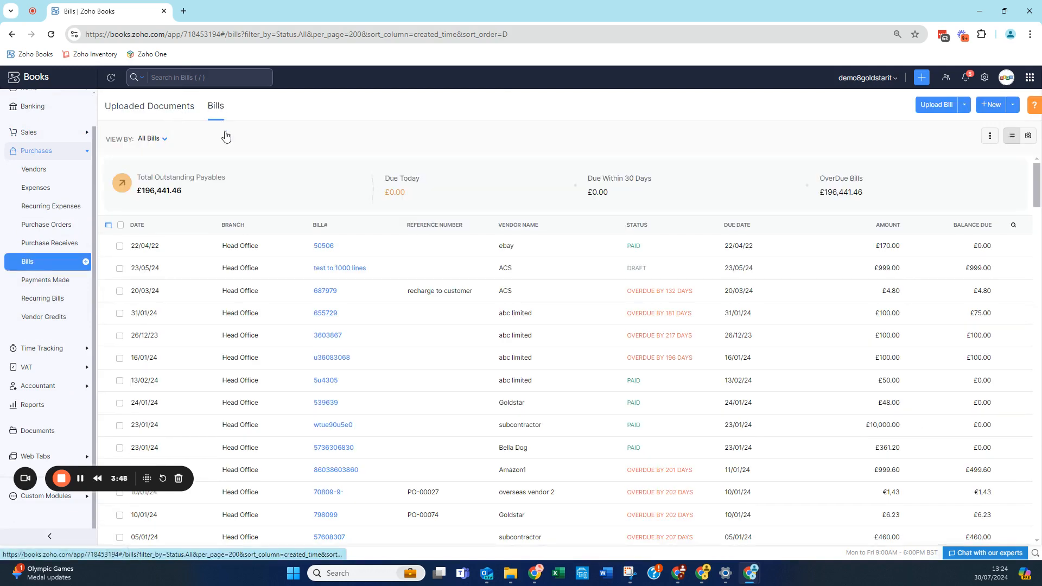
pyautogui.click(155, 139)
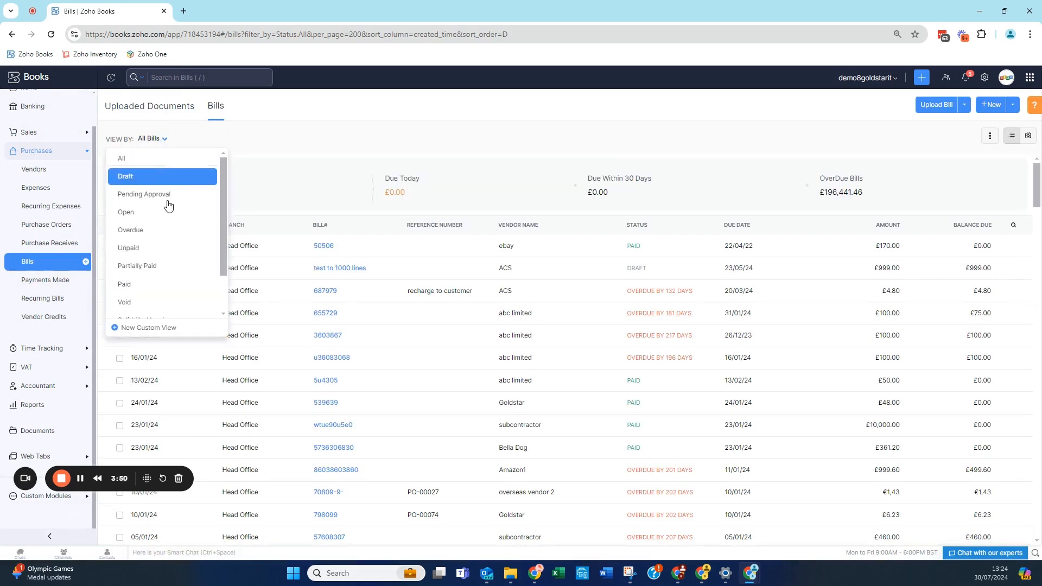